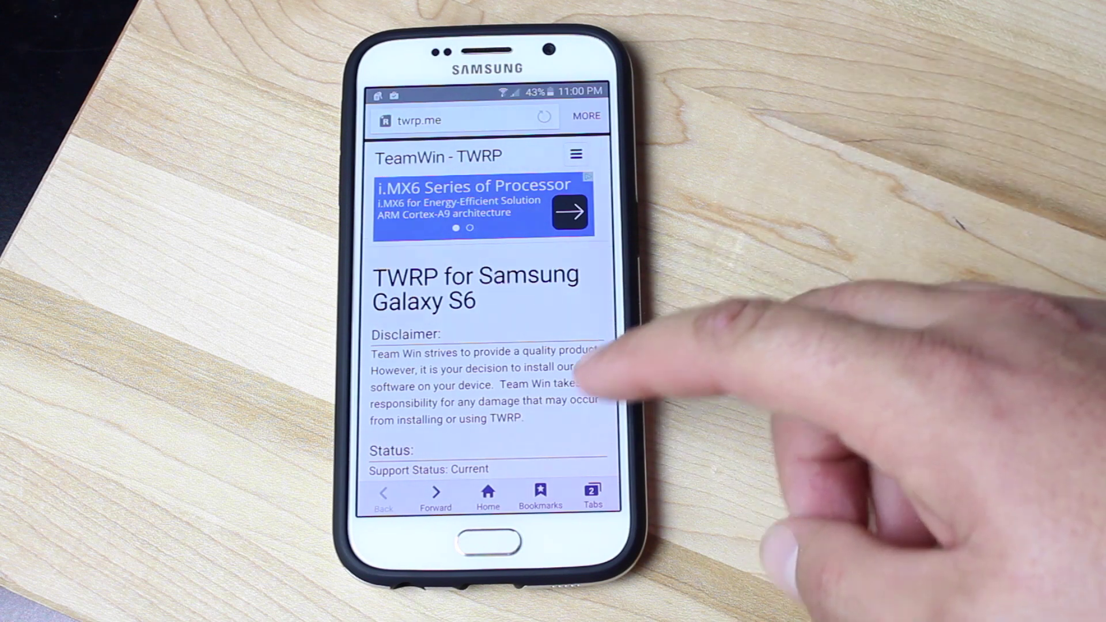
scroll(489, 302, down, 5)
scroll(489, 302, down, 5)
scroll(489, 303, down, 2)
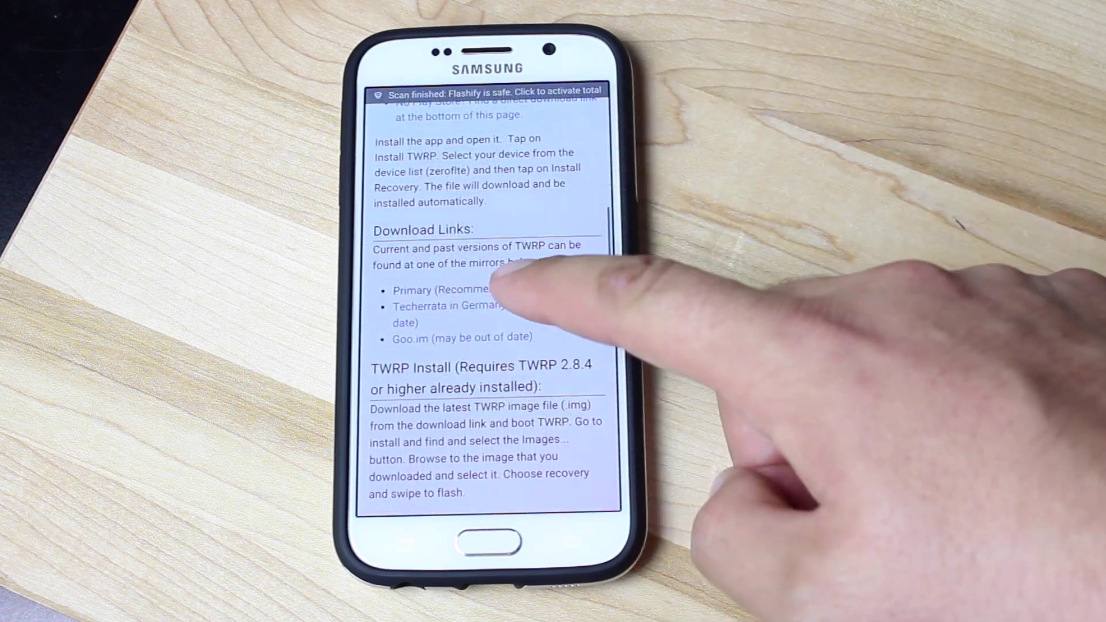
- Open the Primary (Recommended) mirror for the twrp-2.8.6.0-zeroflte image, then return home
click(456, 291)
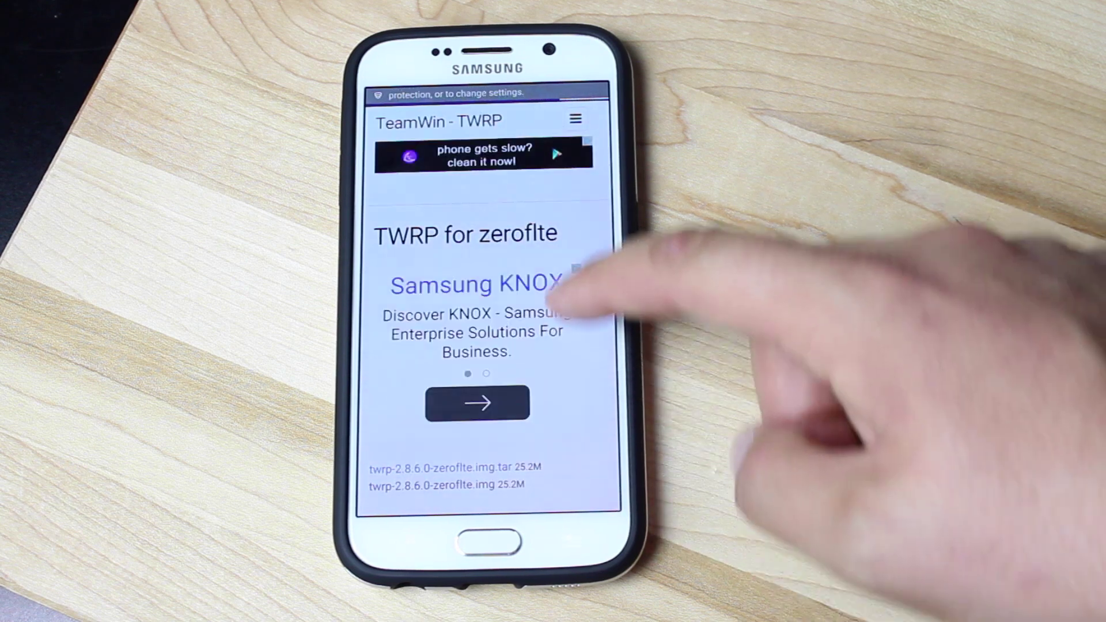
scroll(489, 302, down, 3)
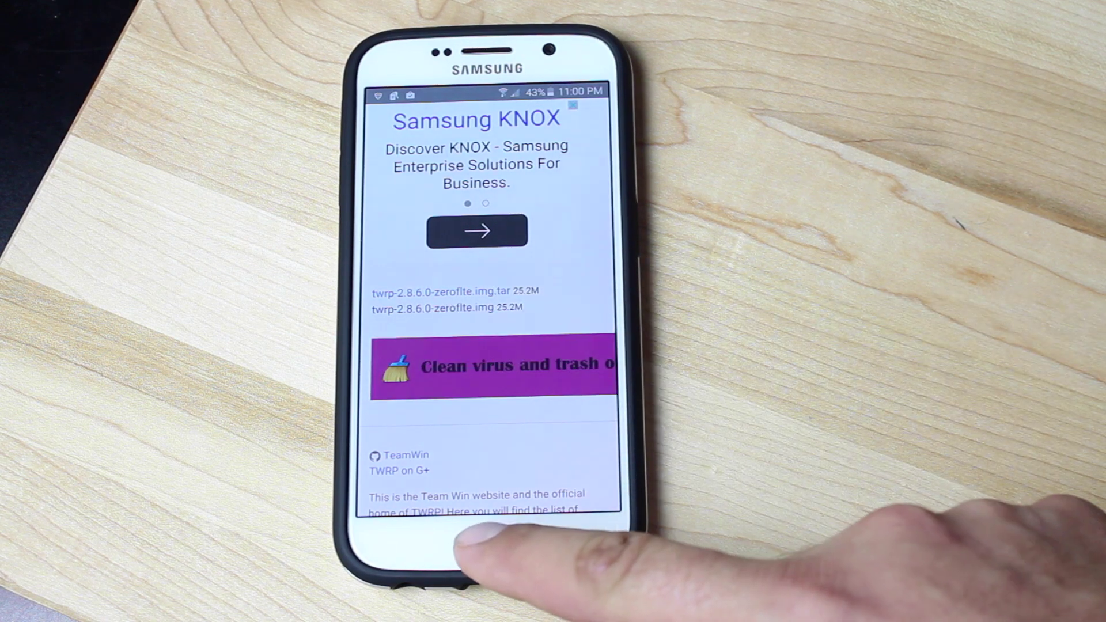
click(488, 543)
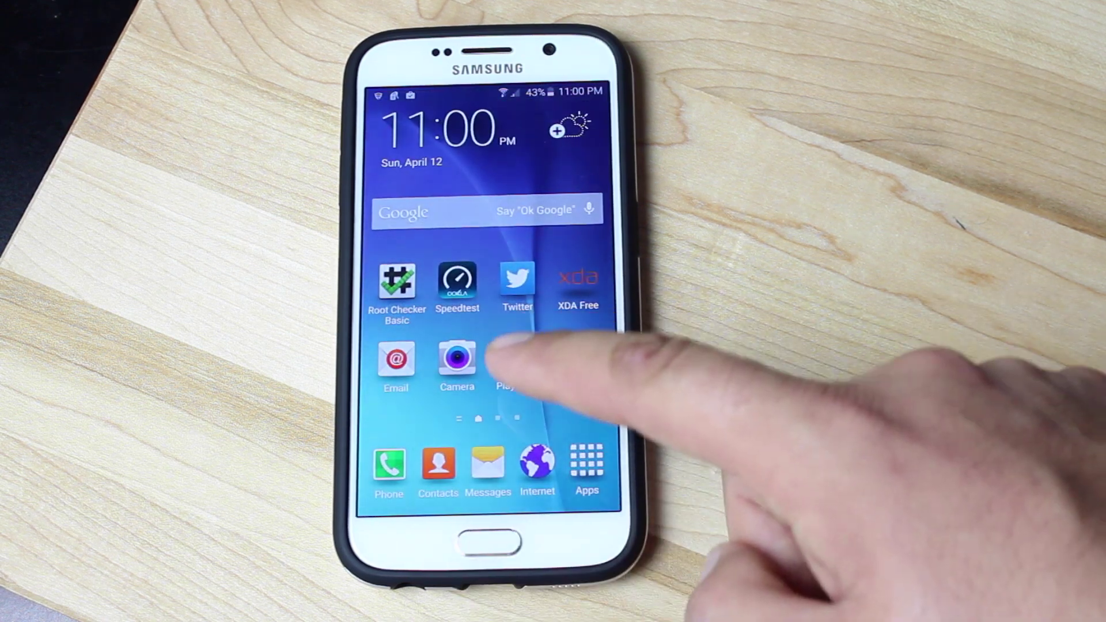
- Launch Flashify from its Play Store page, accept the disclaimer and grant superuser access
click(517, 356)
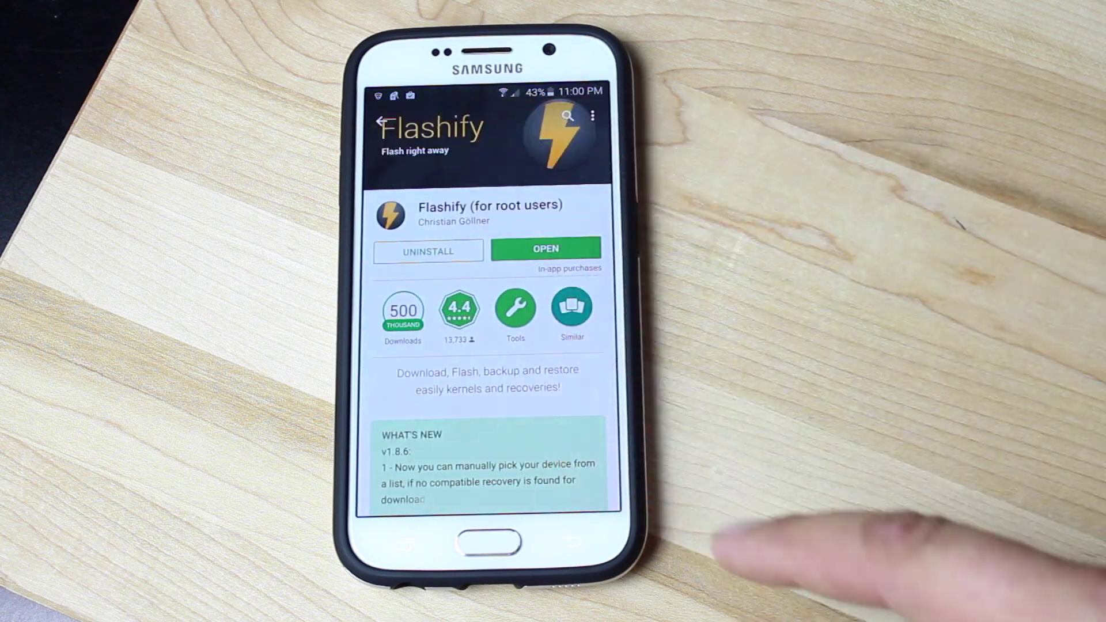
click(546, 249)
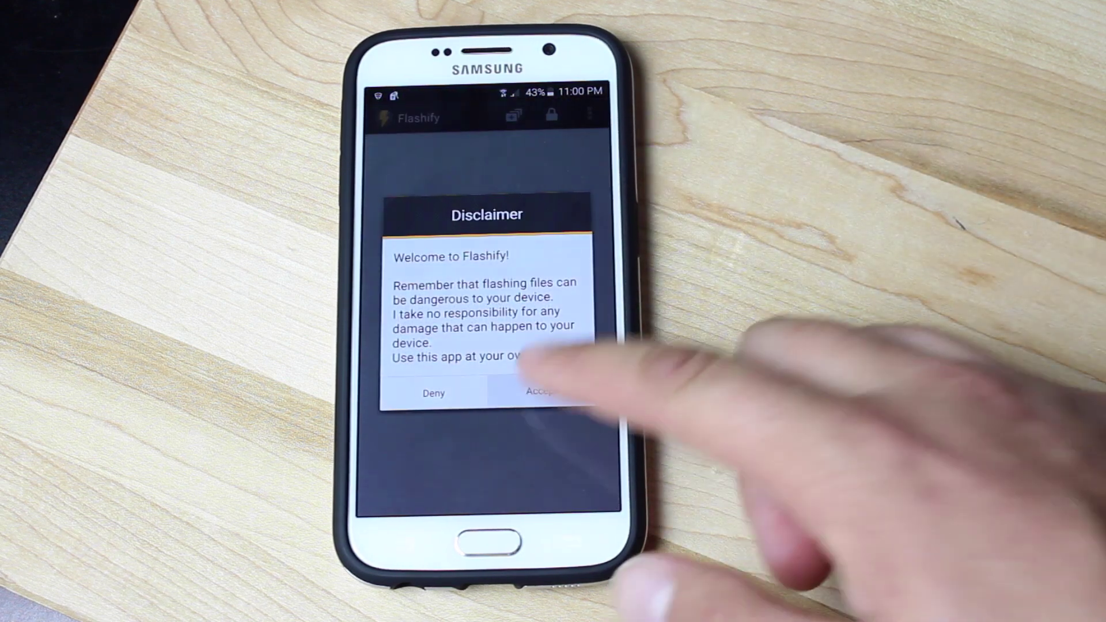
click(542, 391)
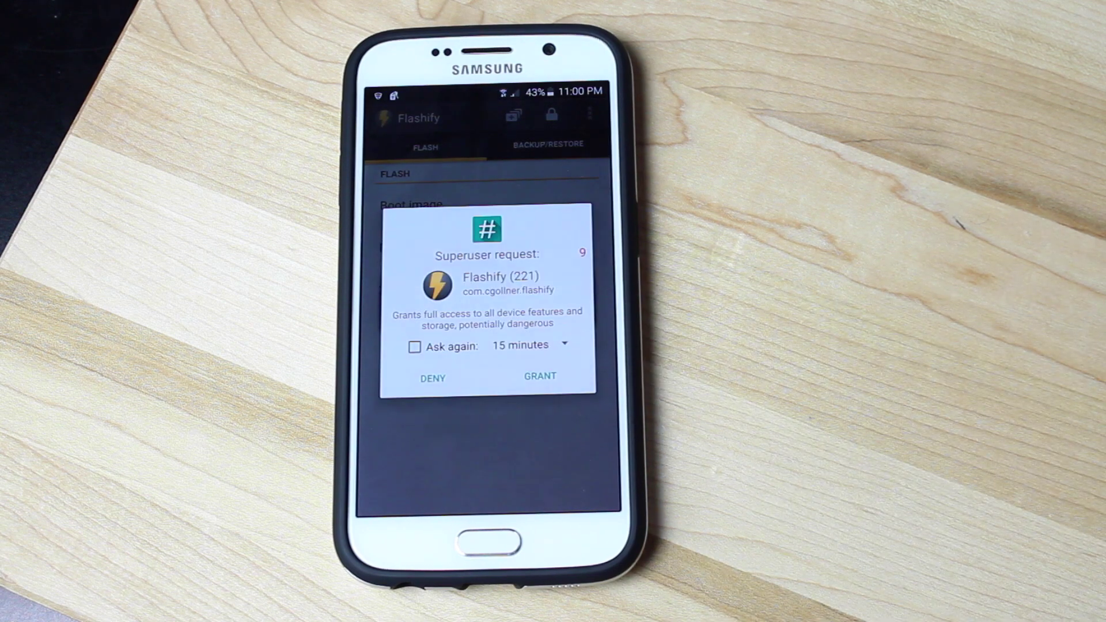
click(540, 375)
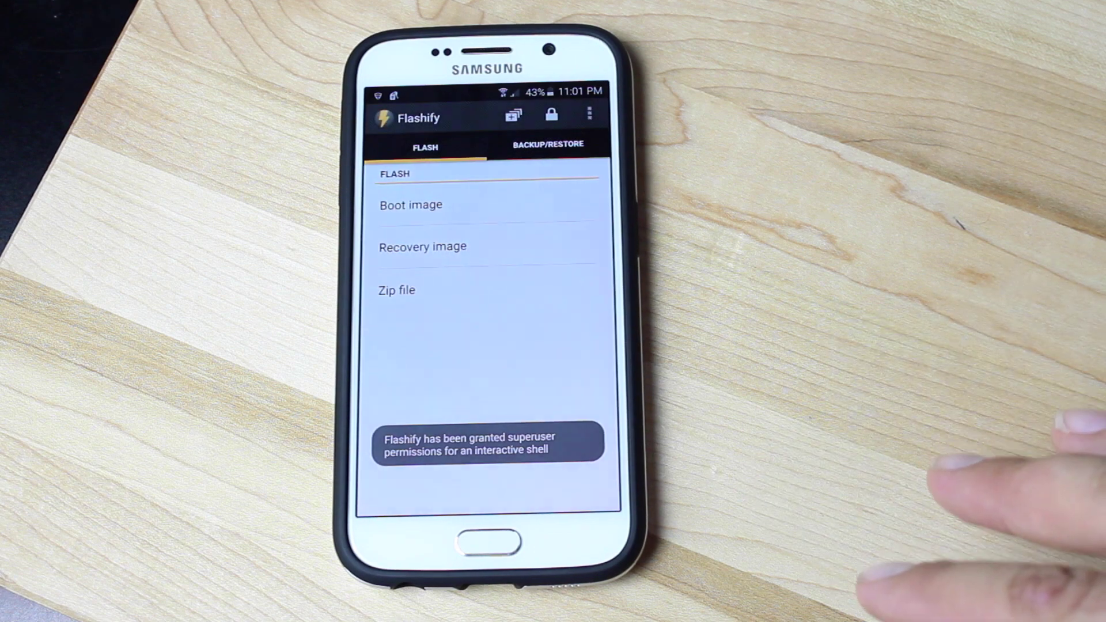
- Choose twrp-2.8.6.0-zeroflte.img from Downloads as the recovery image and confirm flashing
click(422, 247)
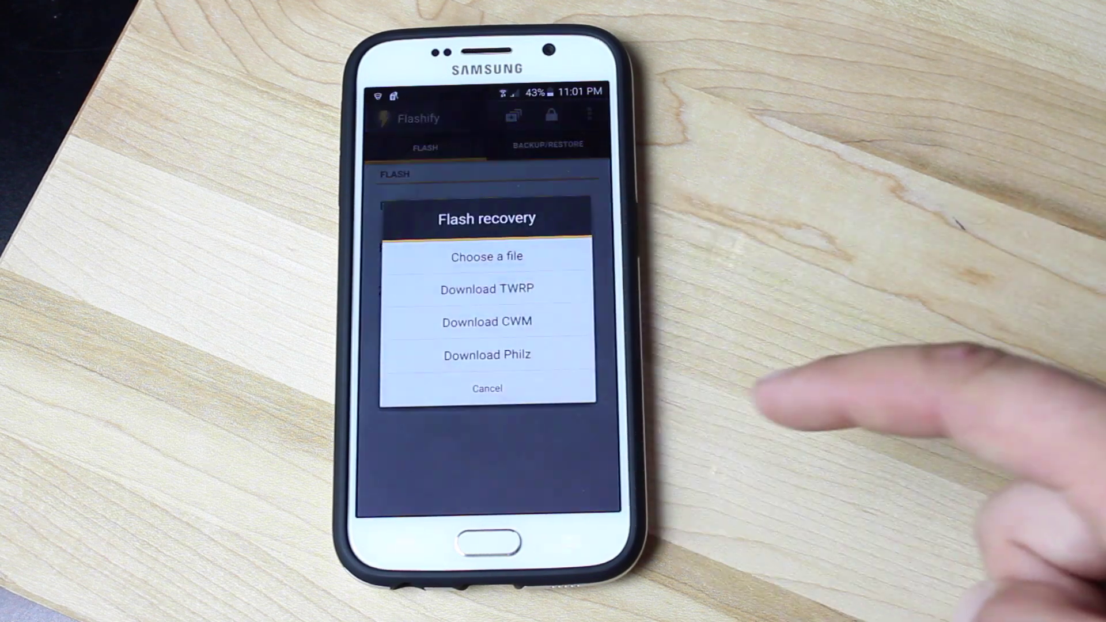
click(528, 256)
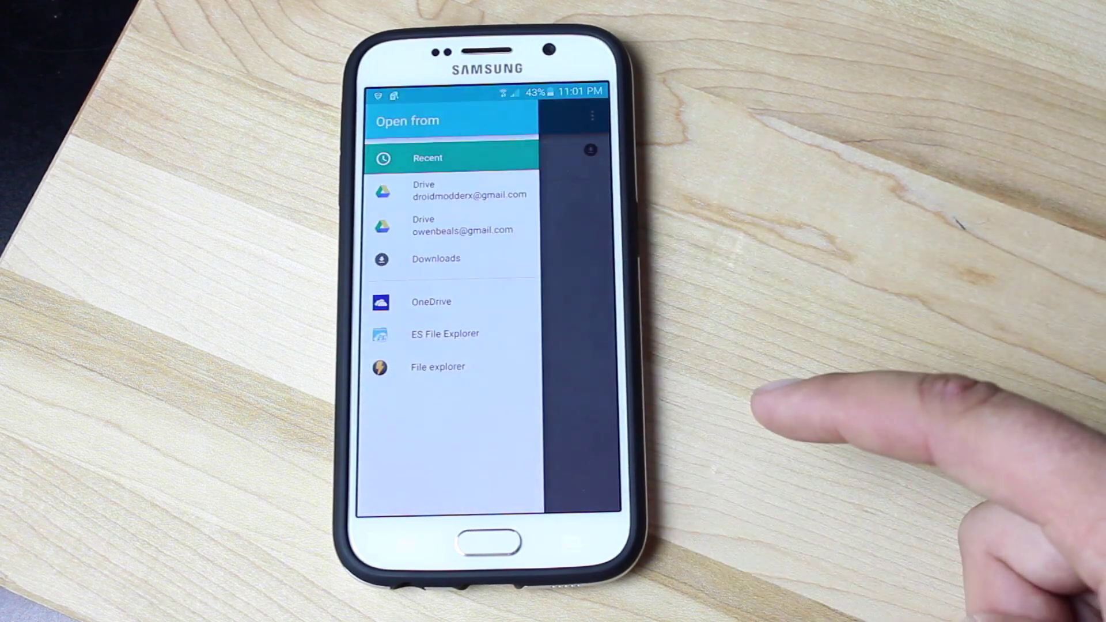
click(437, 259)
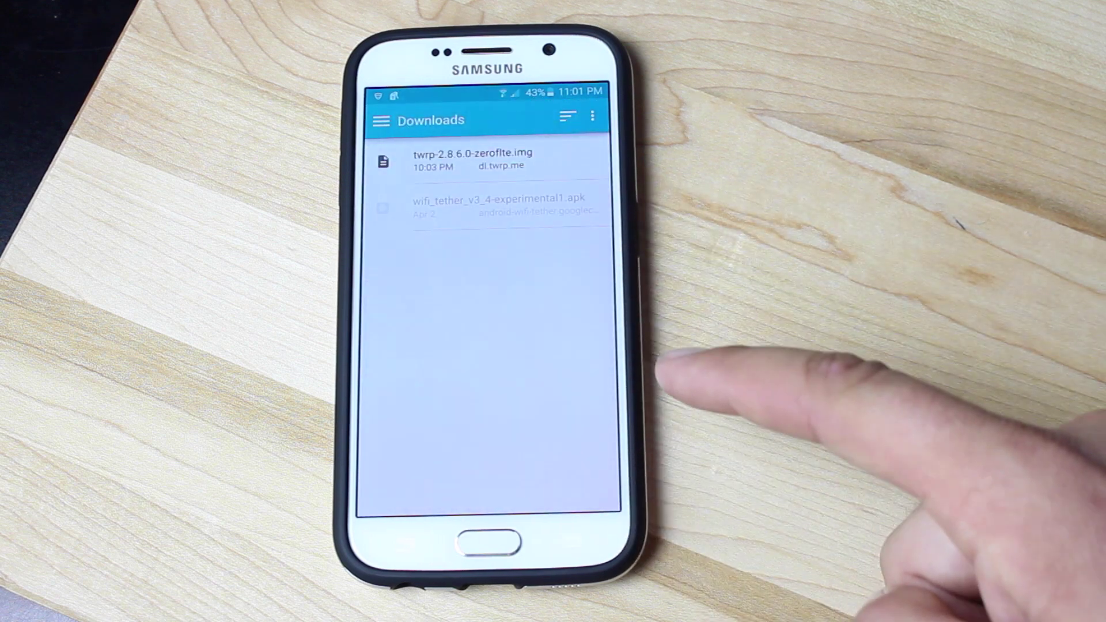
click(474, 160)
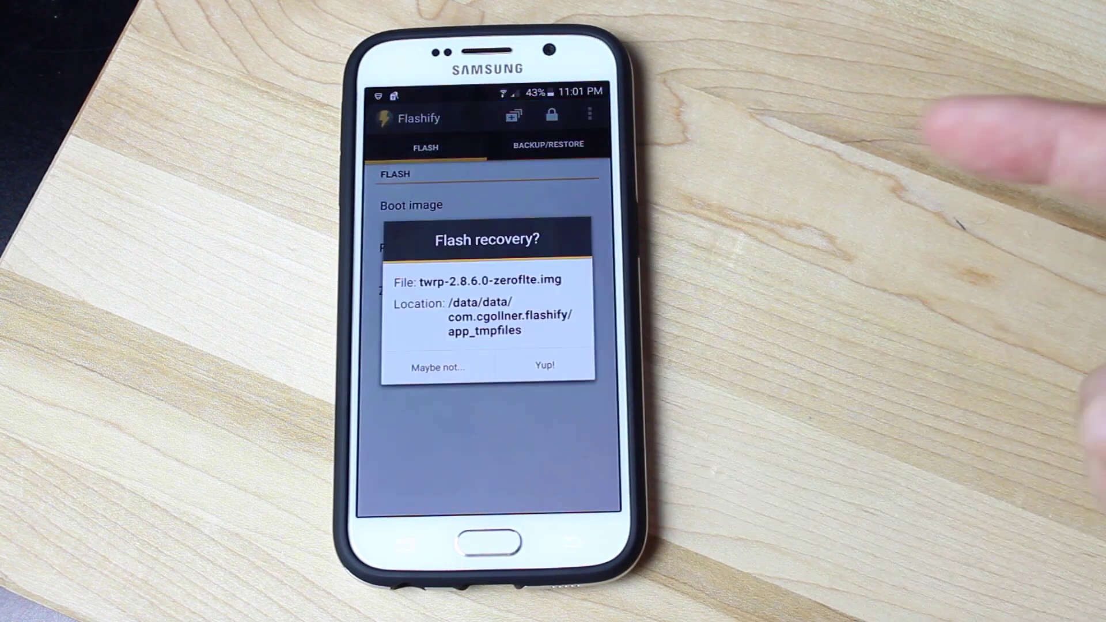
click(545, 364)
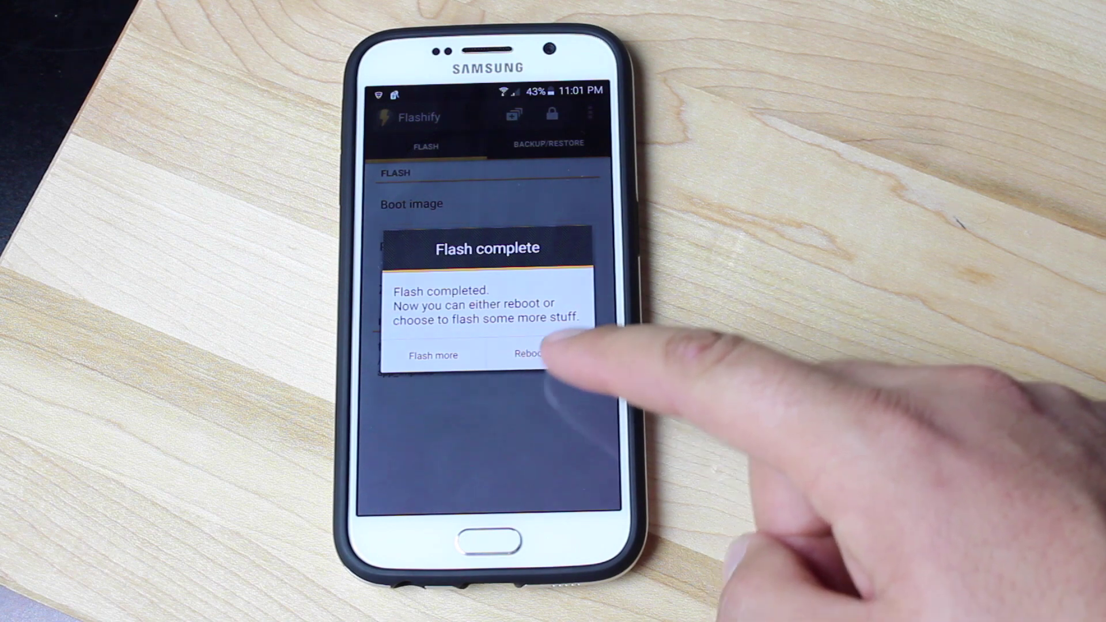
- Reboot the phone now that the TWRP recovery flash is complete
click(530, 354)
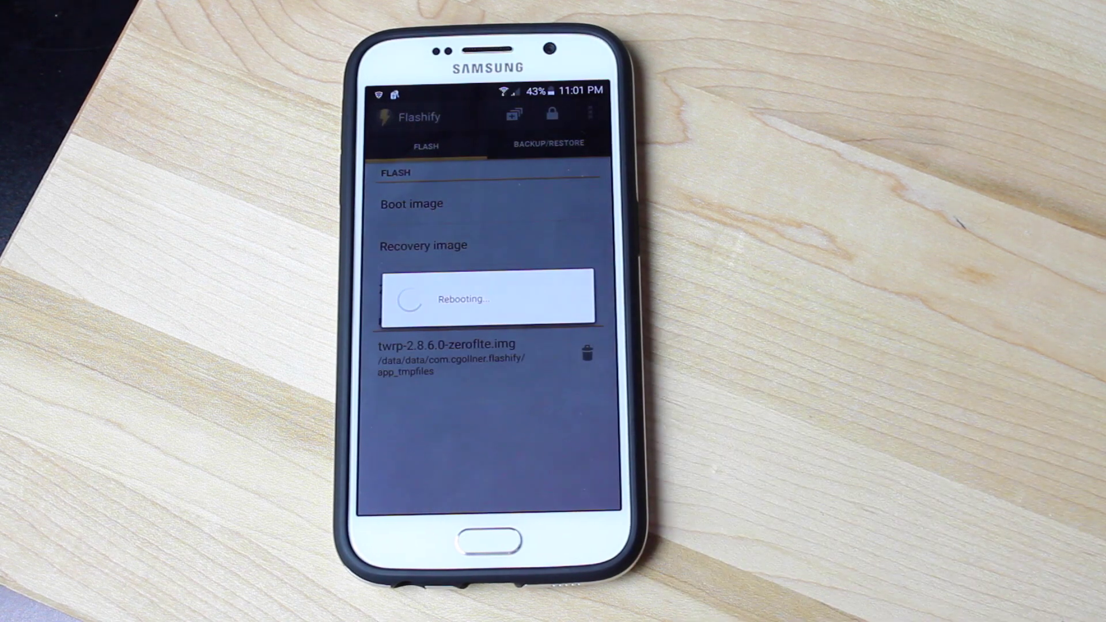